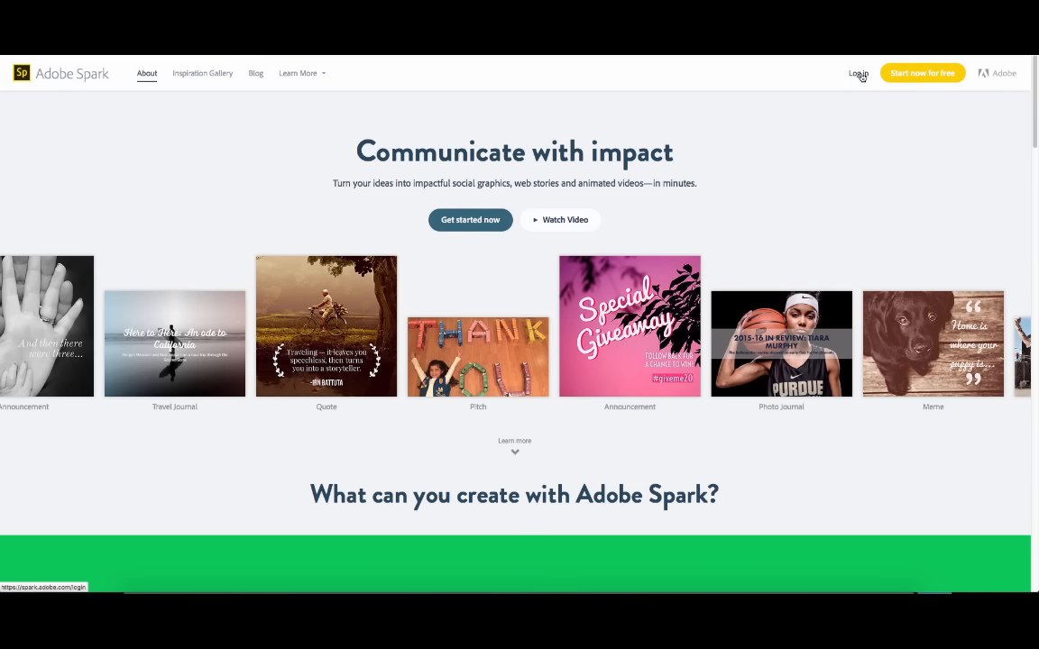
- Log in with the existing Adobe ID by entering the account password, and authorise the browser's permission request
click(859, 75)
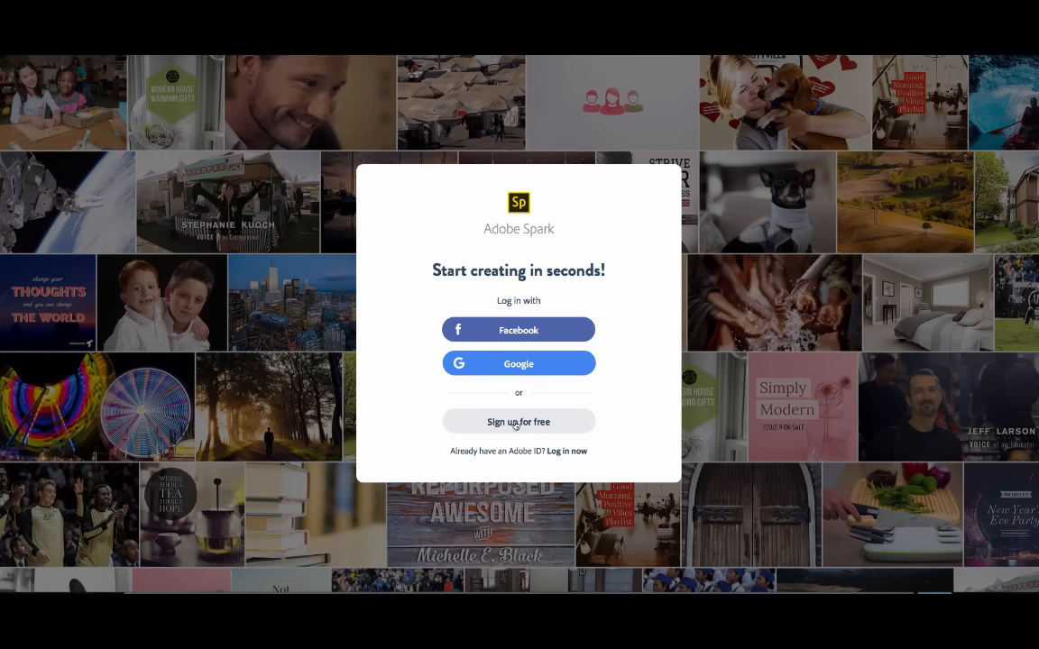
click(564, 452)
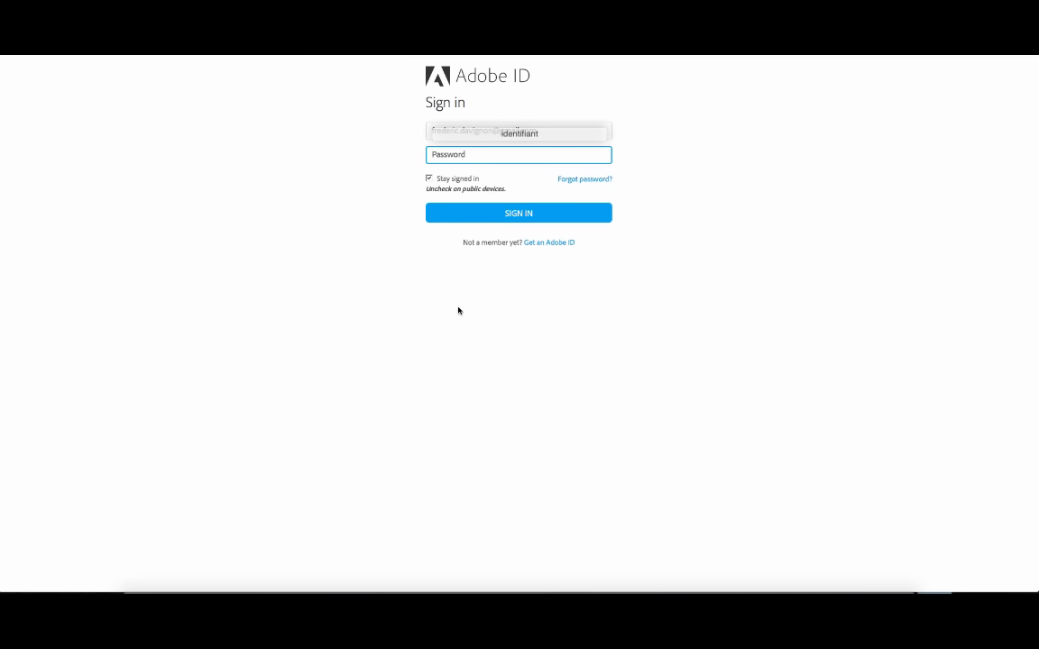
text(•)
click(521, 219)
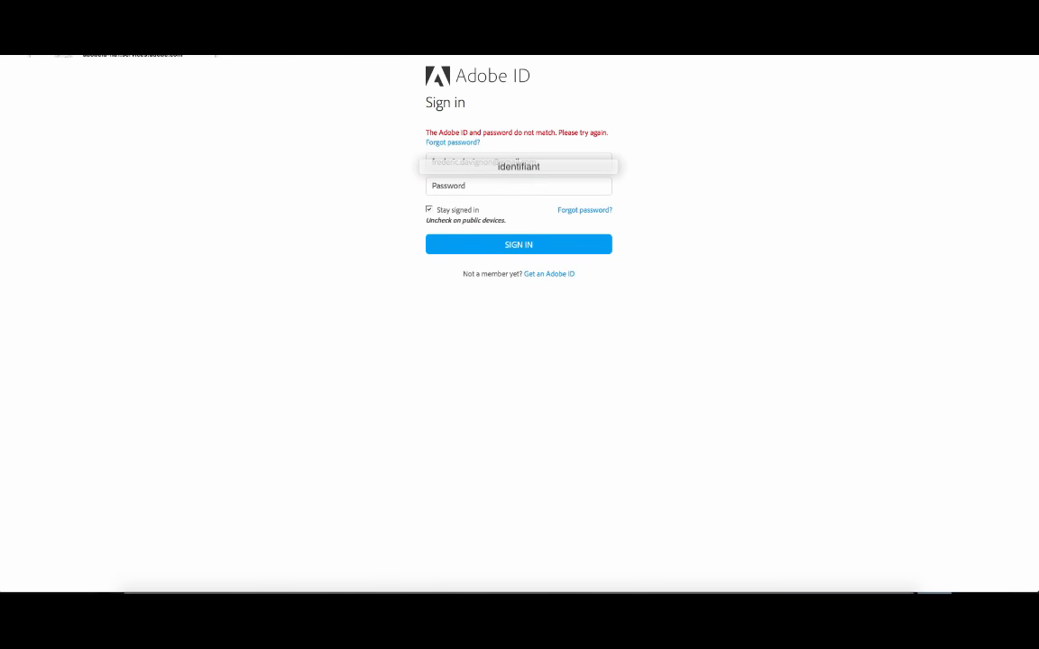
text(••)
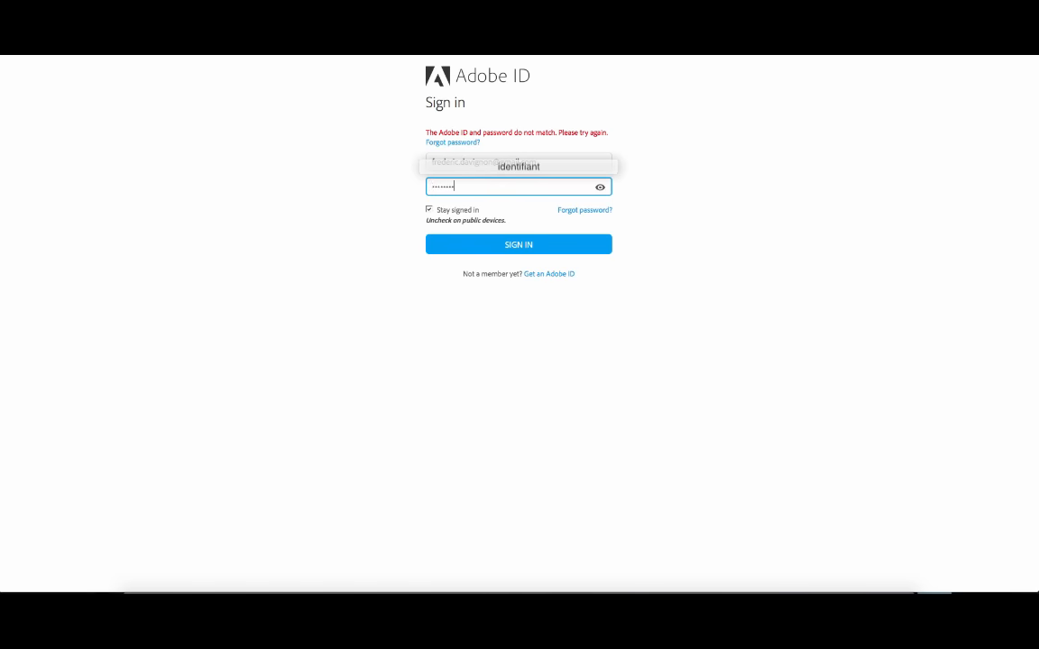
text(••••••)
key(Return)
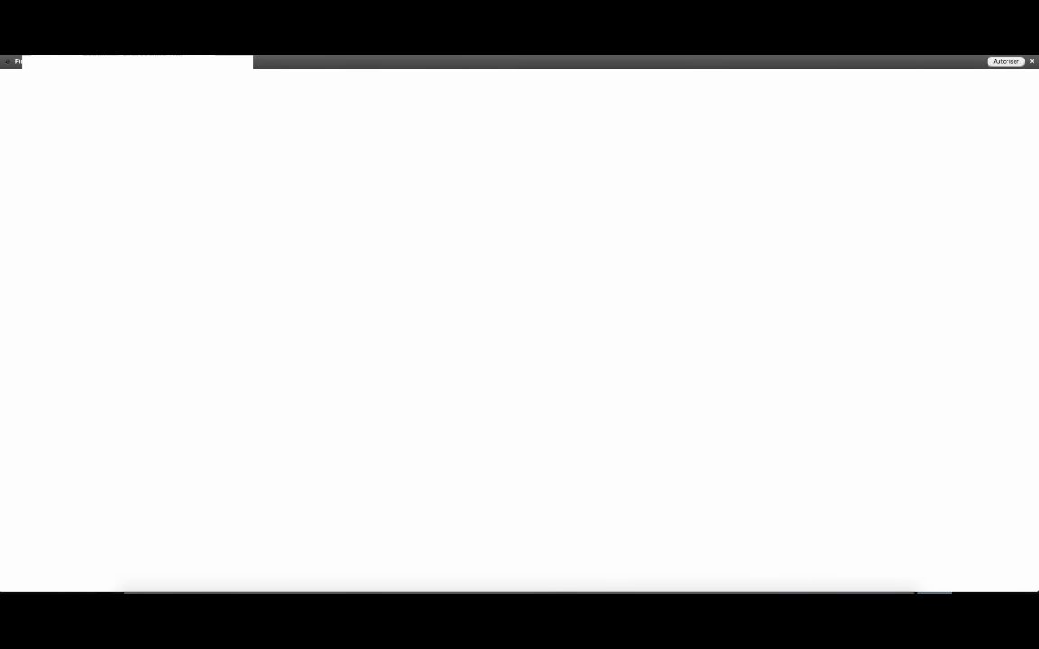
click(1006, 63)
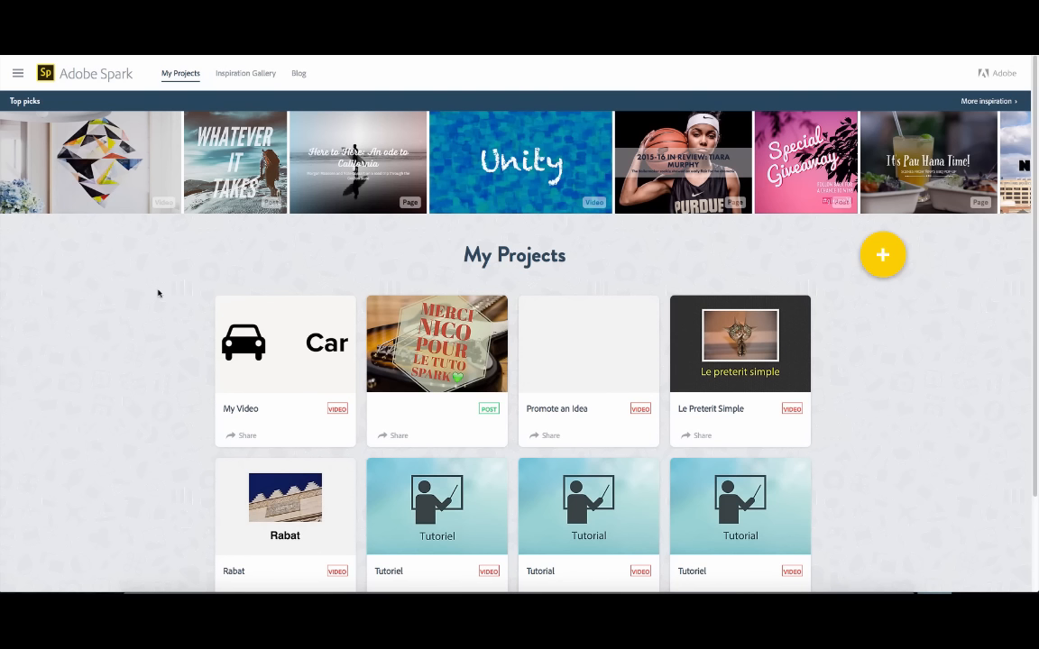
- Create a new video project titled "tutoriel" using the Make Up My Own story template
click(17, 77)
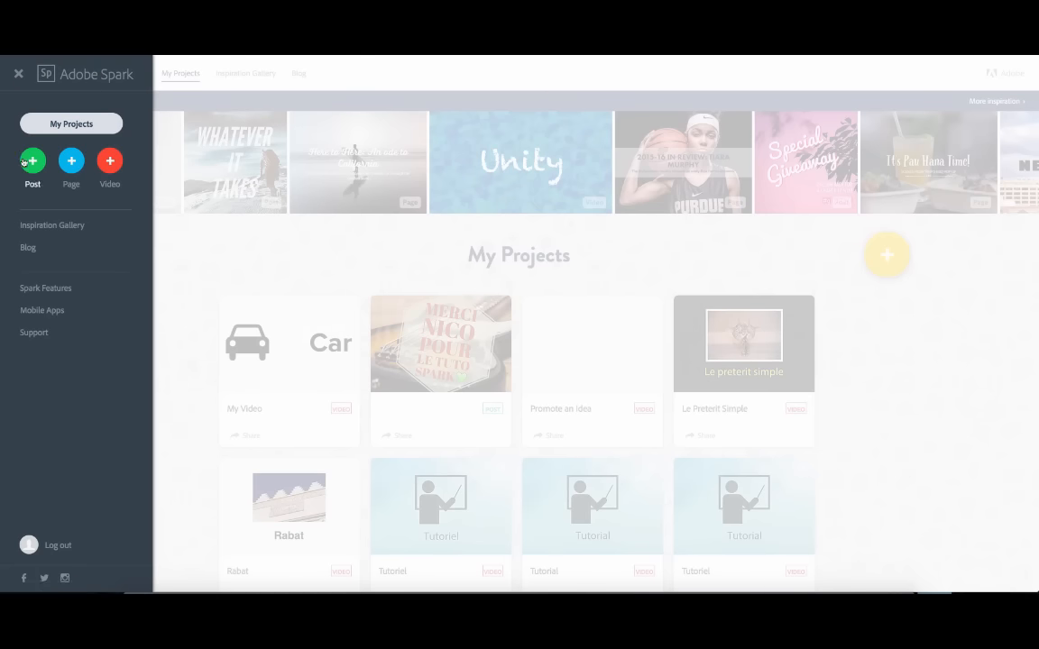
click(111, 160)
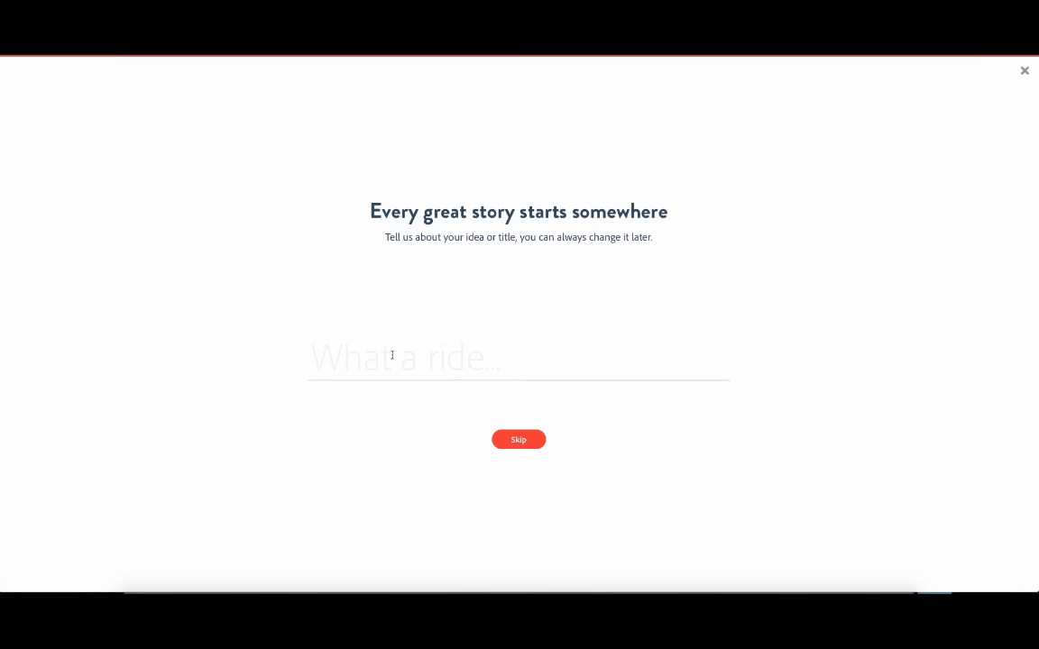
text(tuo)
key(BackSpace)
text(t)
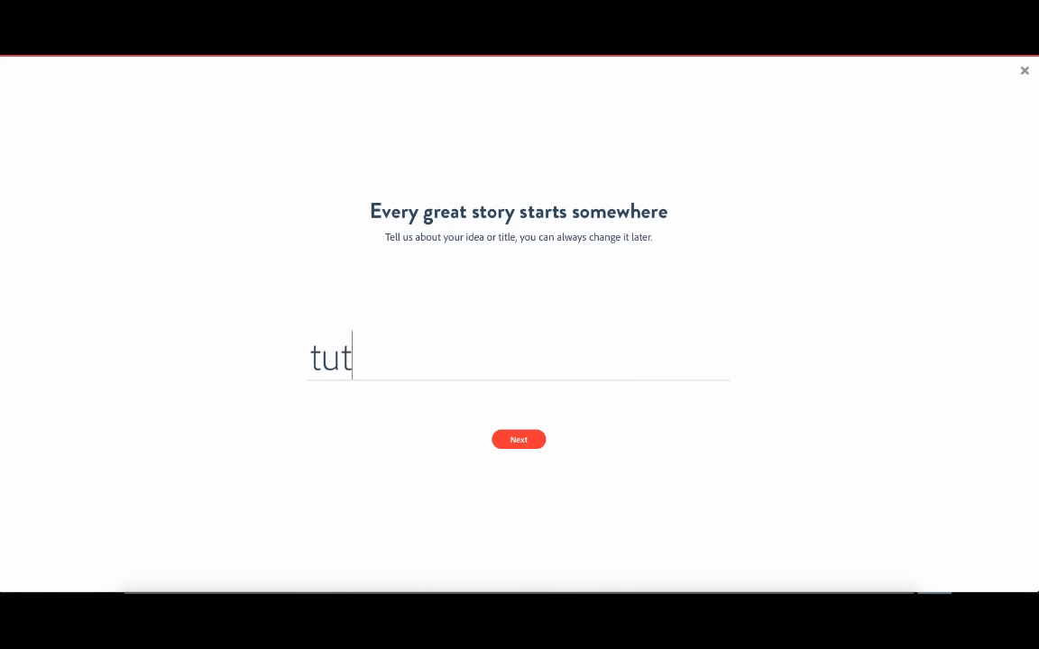
text(oriel)
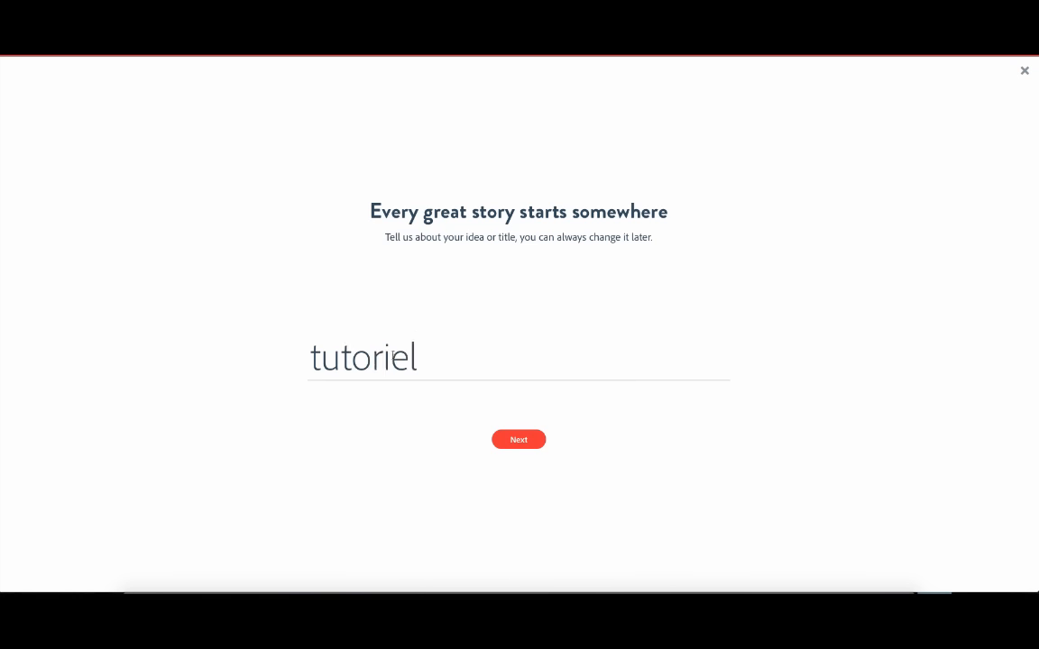
click(500, 446)
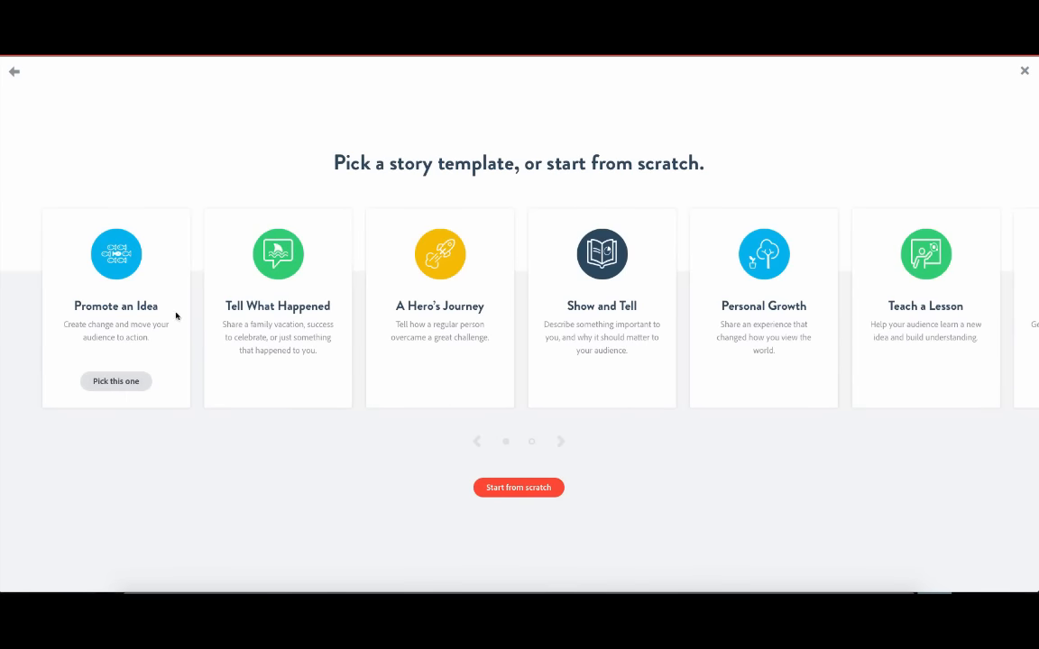
click(561, 444)
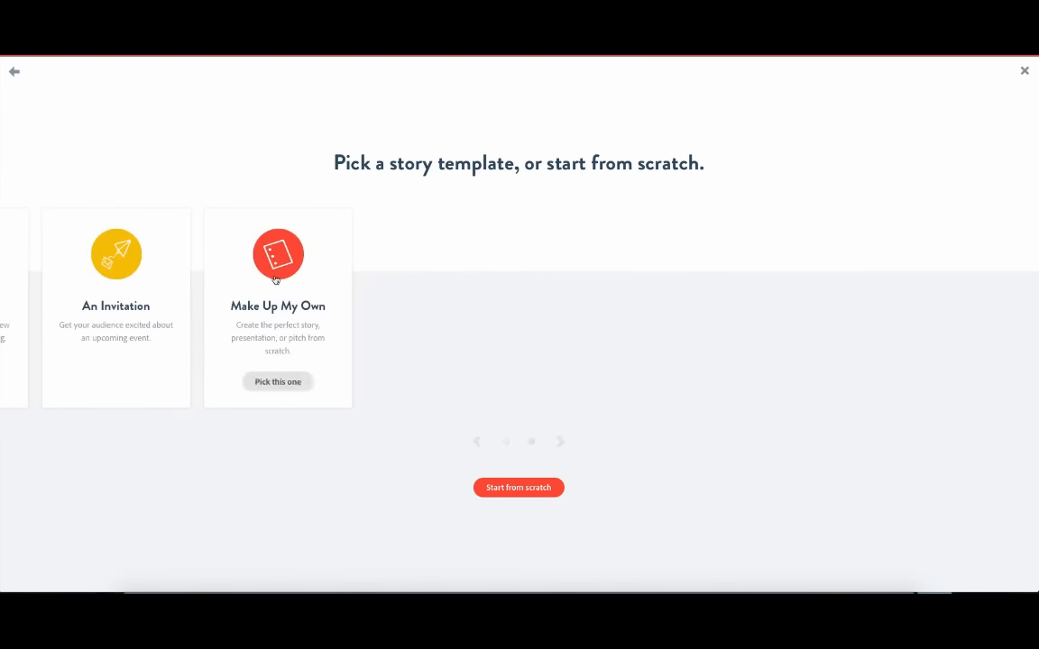
click(275, 280)
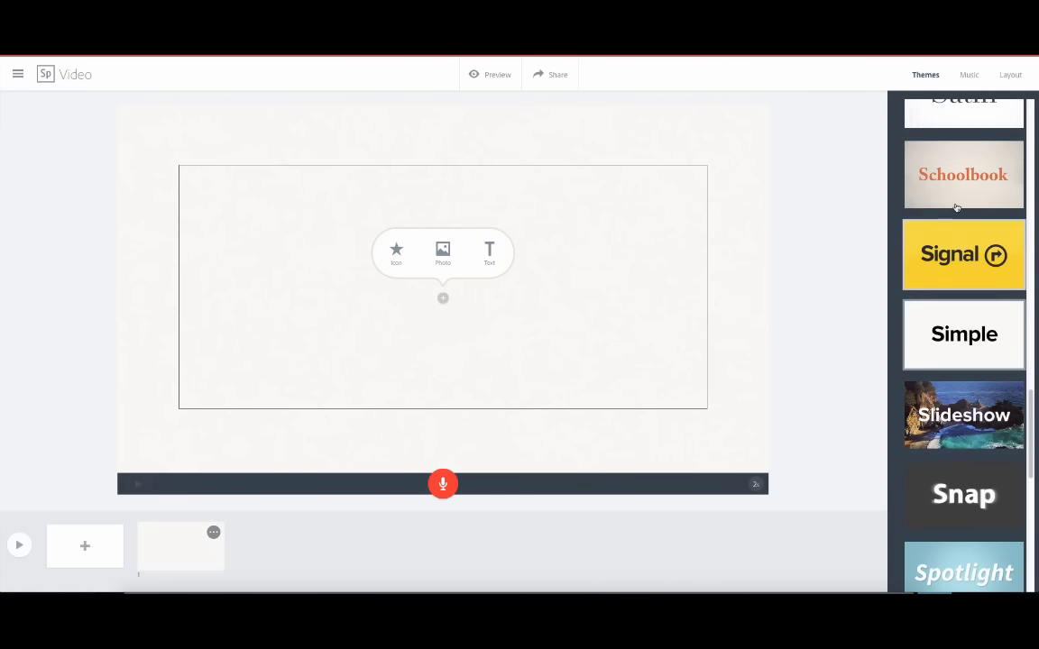
- Apply the Flight theme to the video
scroll(965, 370, up, 6)
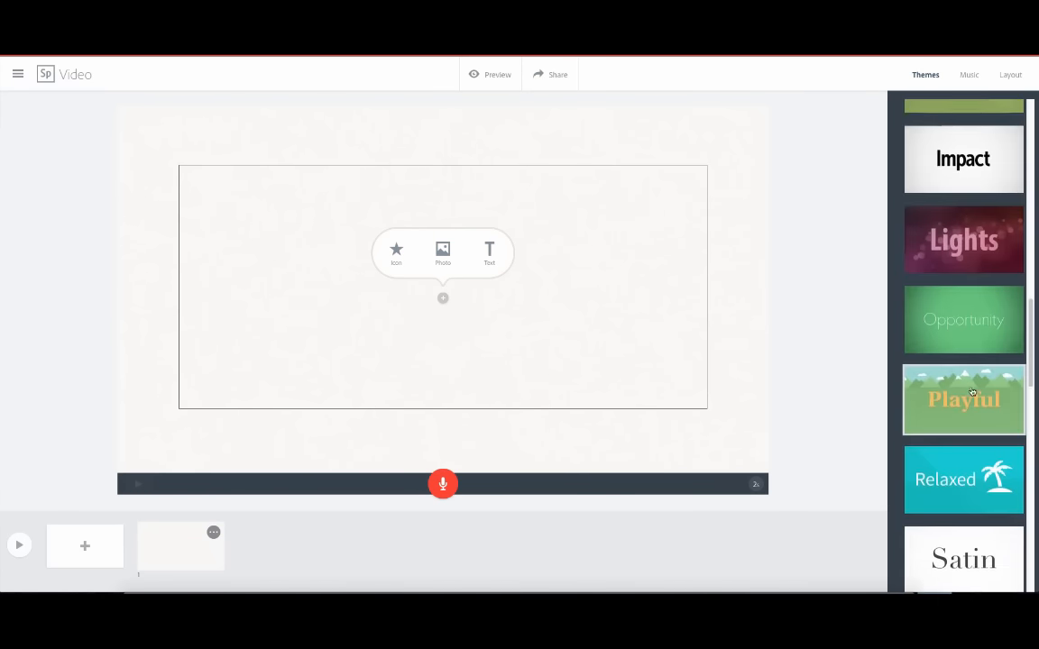
scroll(972, 391, up, 5)
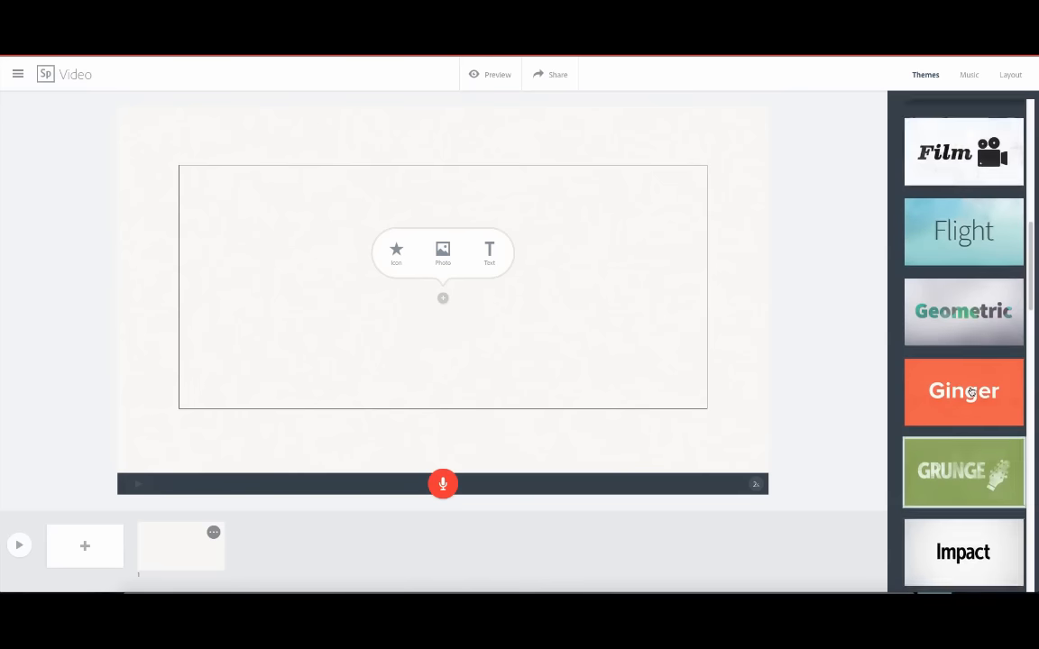
scroll(971, 391, up, 1)
click(971, 391)
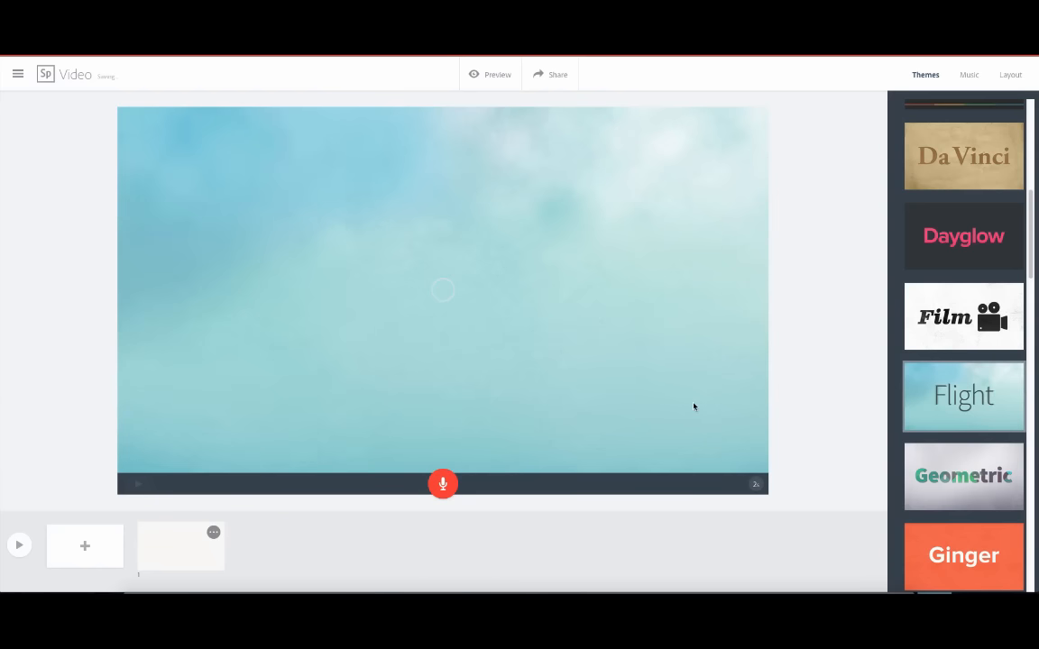
- Lower the background music volume and choose the Leap Frog track from the Happy category
click(972, 78)
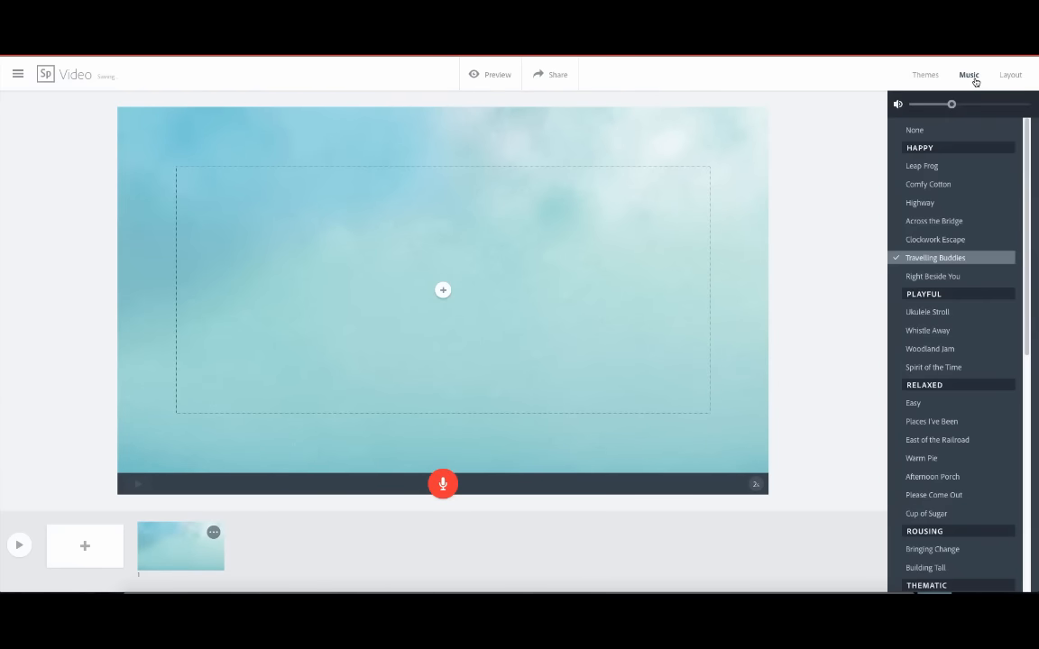
drag(949, 105, 935, 109)
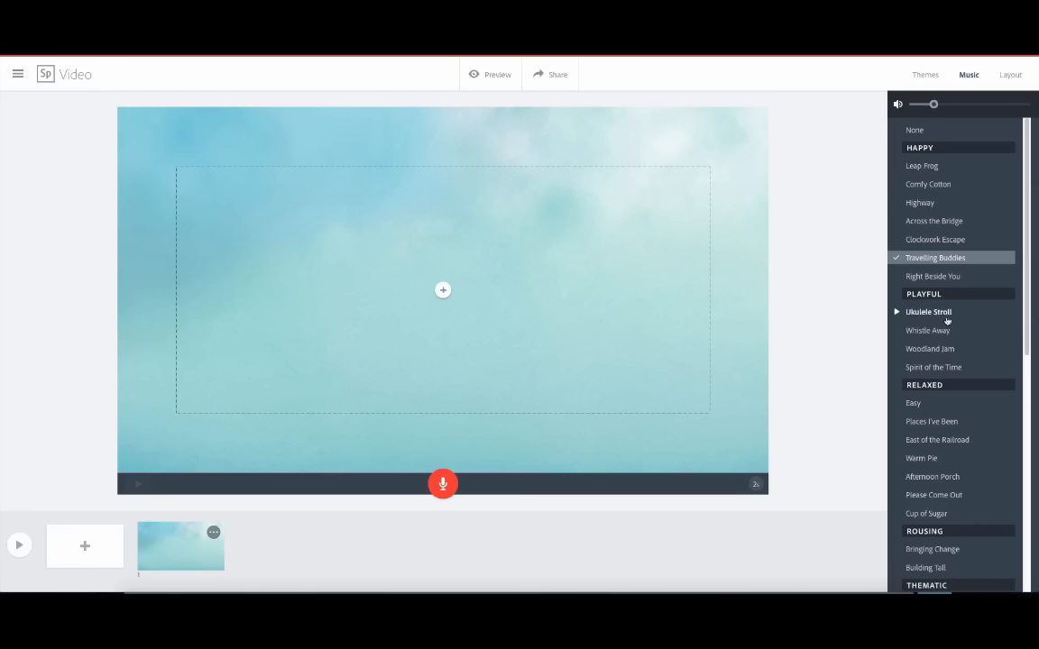
click(917, 166)
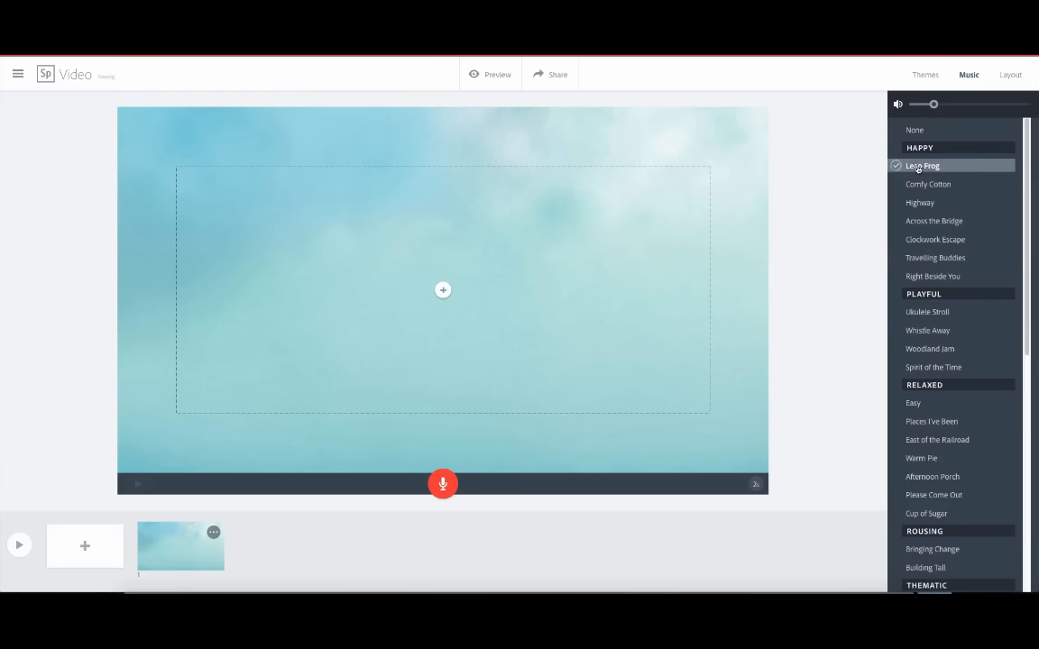
- Change the slide layout to Two Things
click(1010, 77)
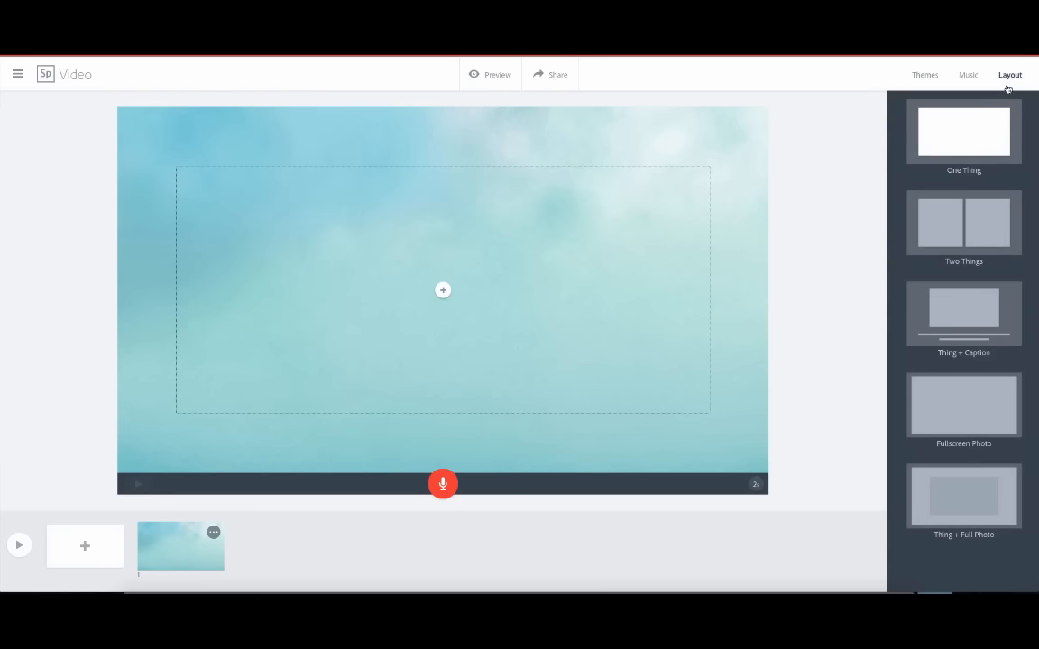
click(984, 133)
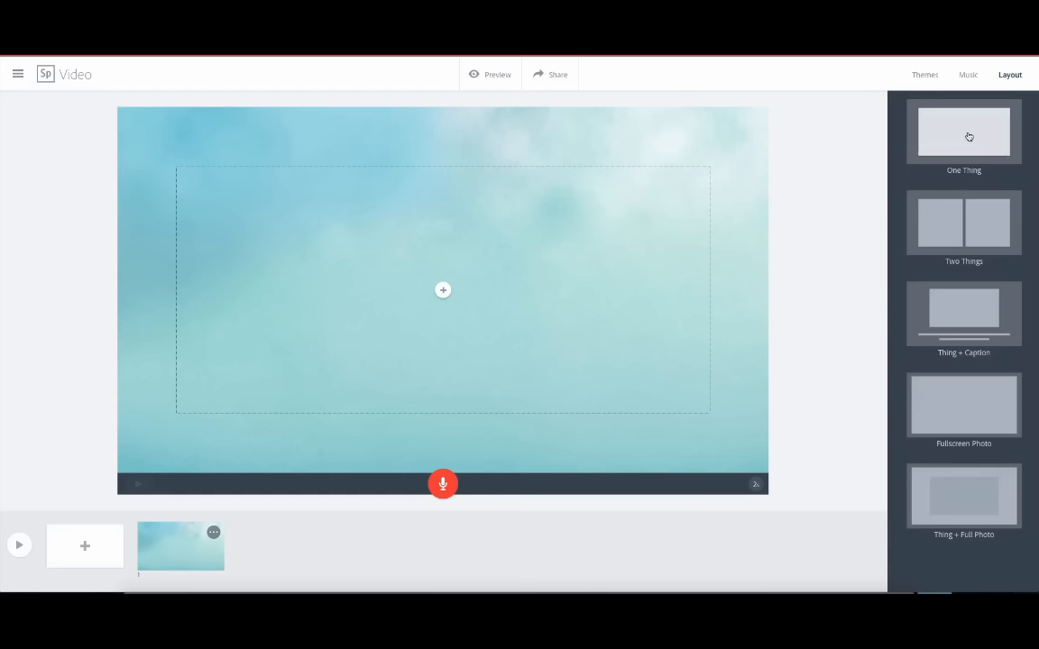
click(979, 225)
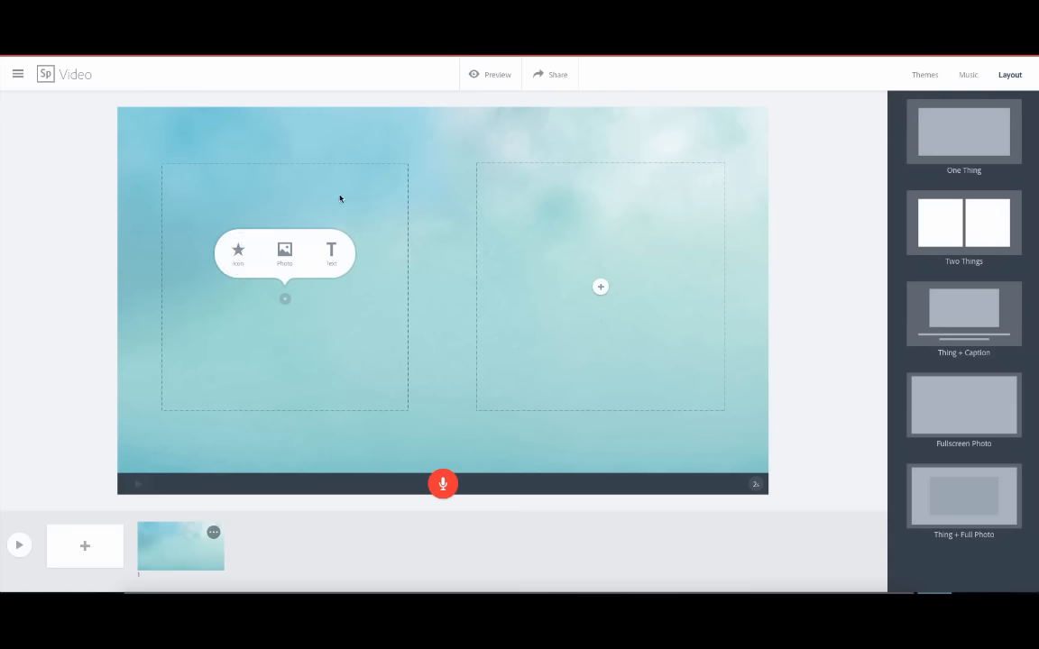
- Search the icons for "cat" and place a round cat face with its tongue out in the slide's left placeholder
click(239, 255)
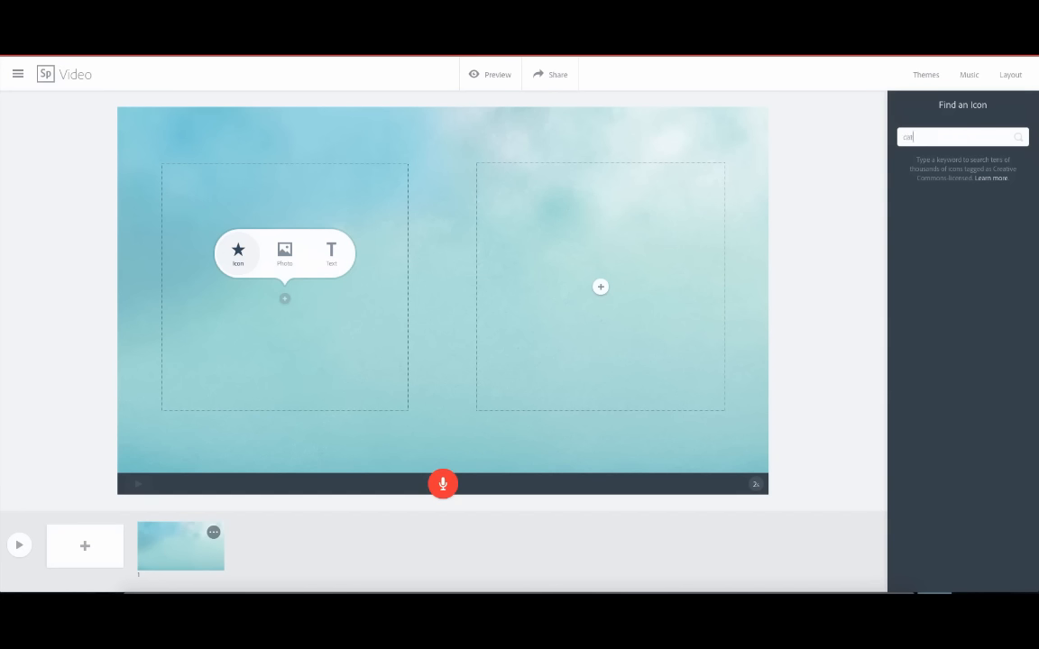
text(cat)
key(Return)
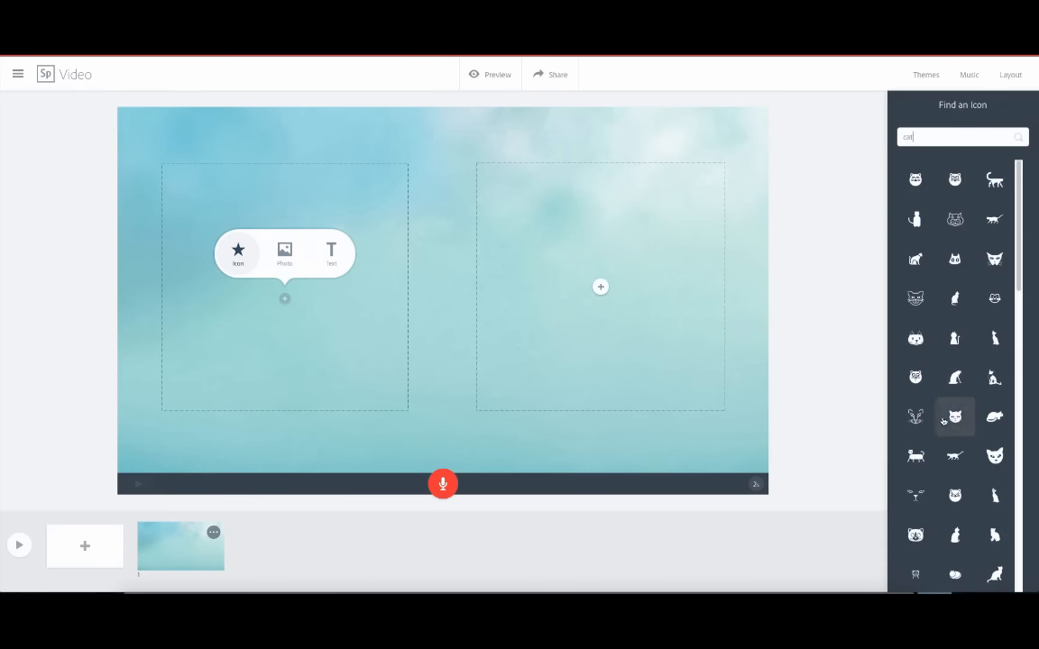
click(915, 387)
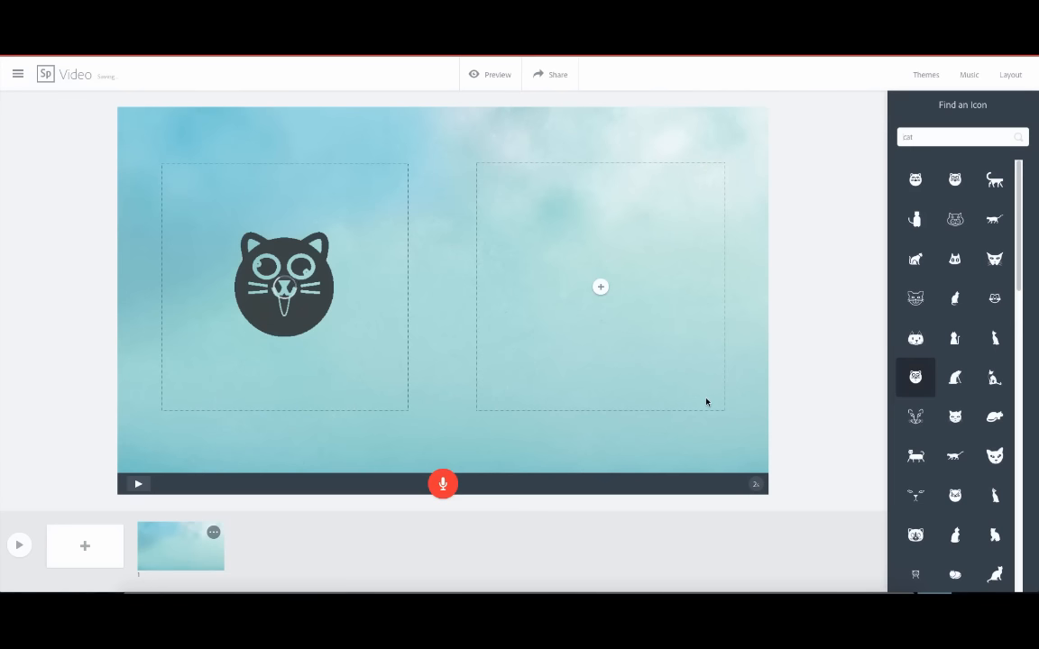
- Search the Creative Commons photos for "cat" and place the orange cat with a raised paw in the slide's right placeholder
click(601, 287)
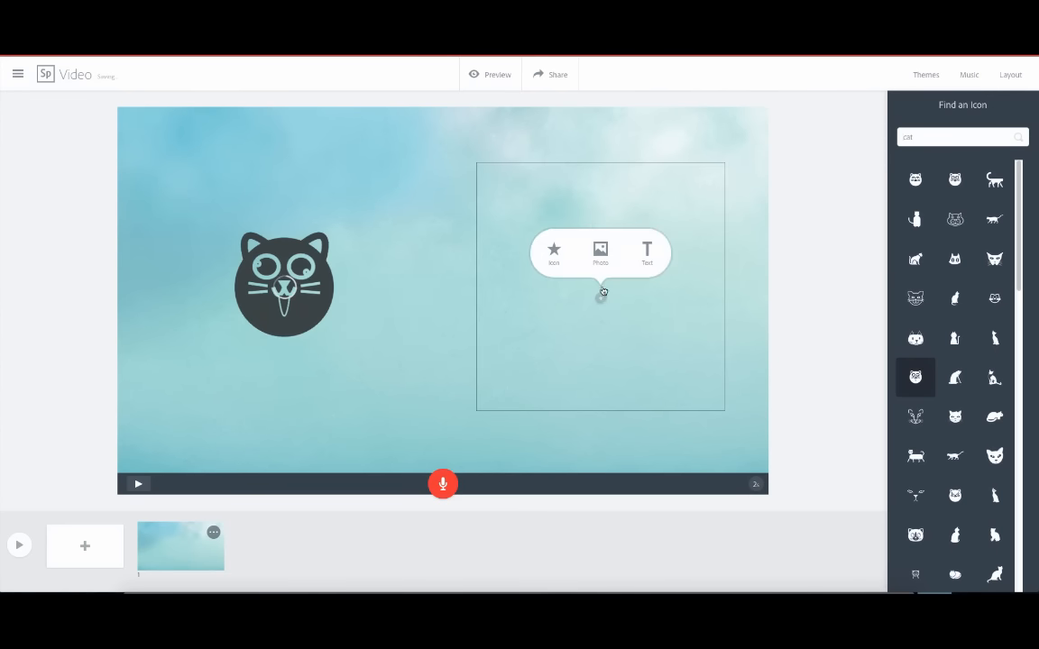
click(600, 251)
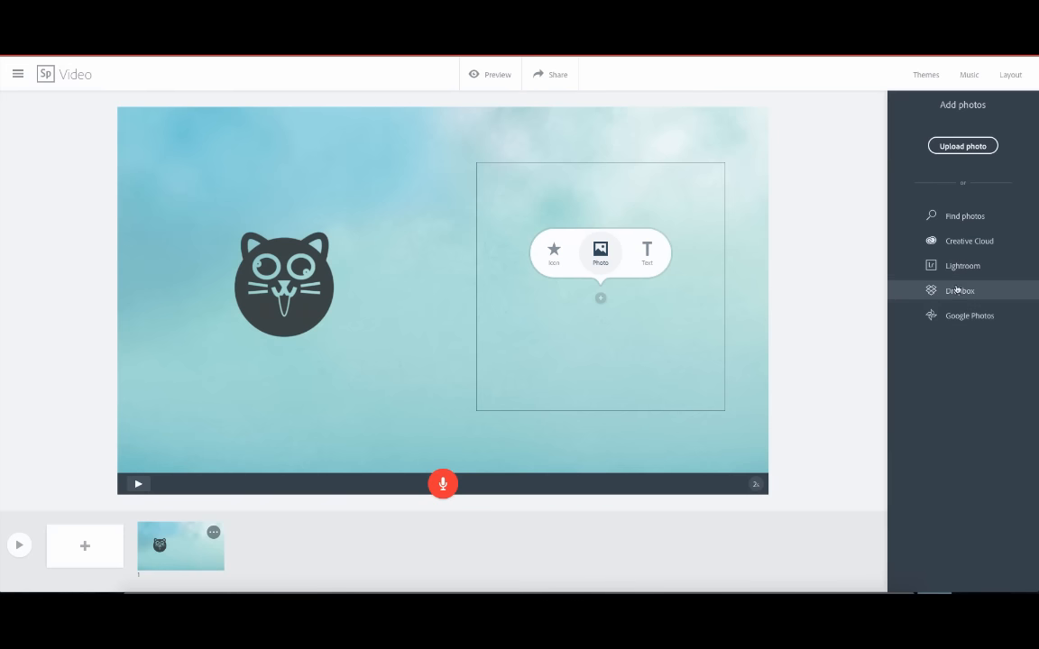
click(956, 217)
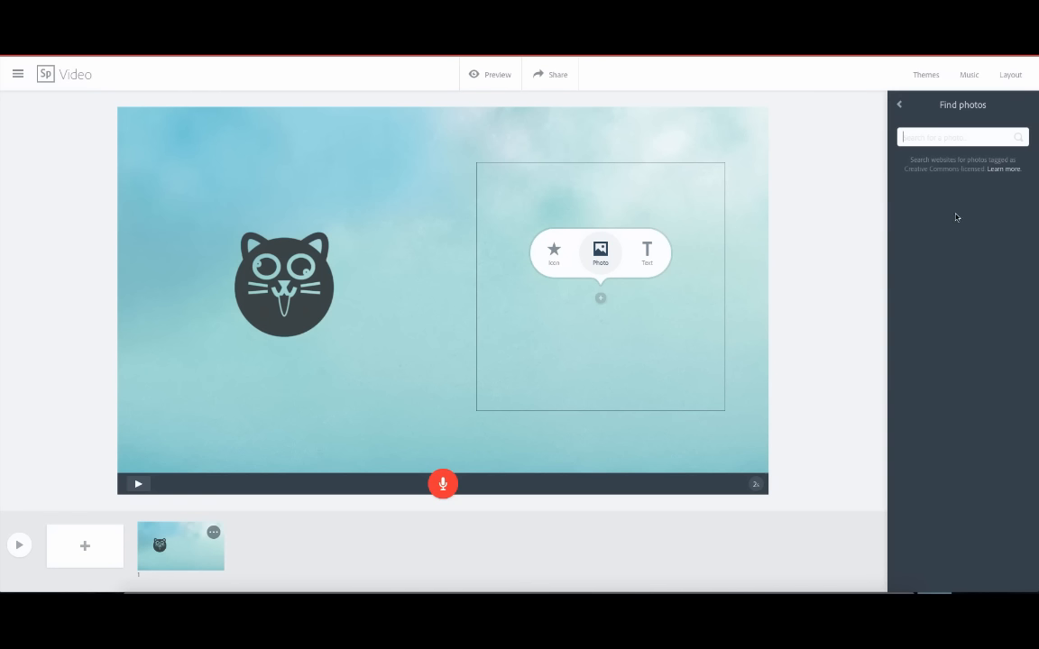
text(cat)
key(Return)
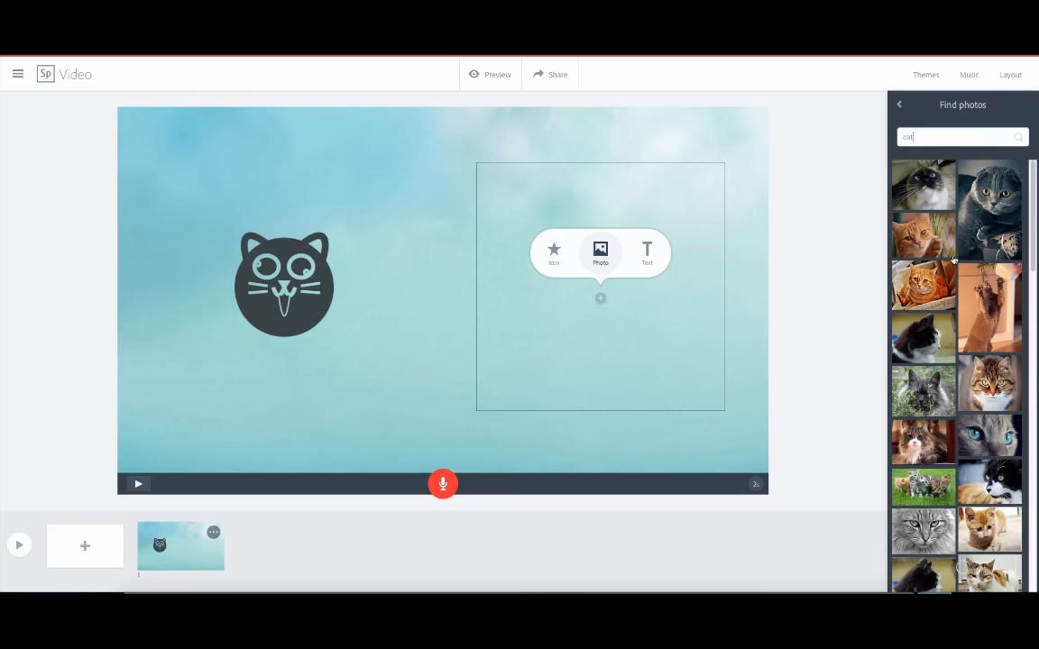
click(933, 232)
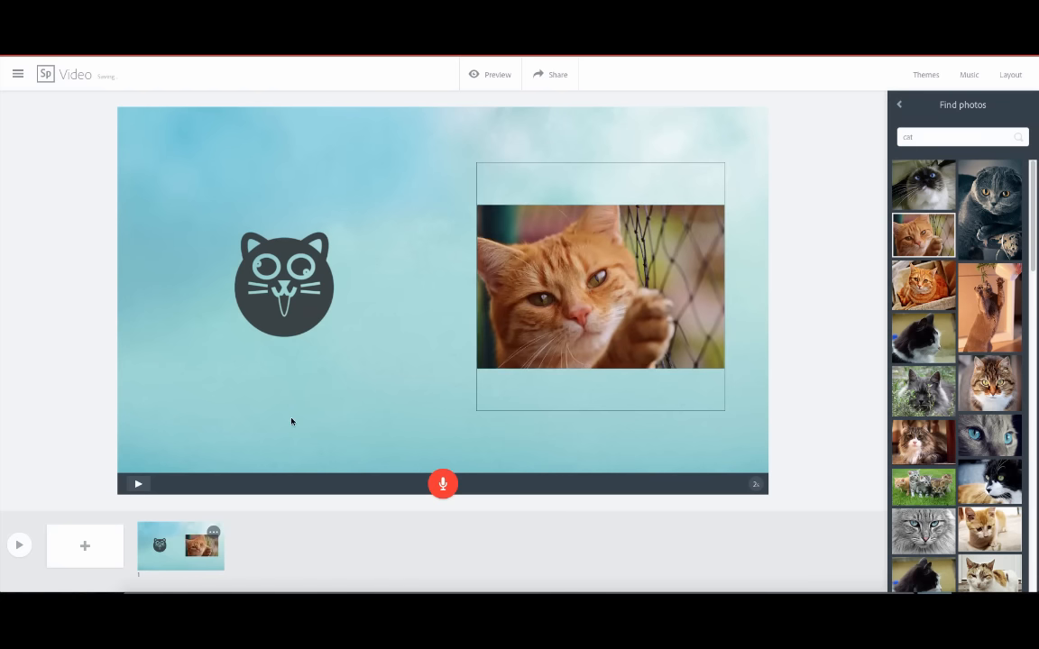
- Replace the cat icon in the slide's left half with the text "cat"
click(294, 277)
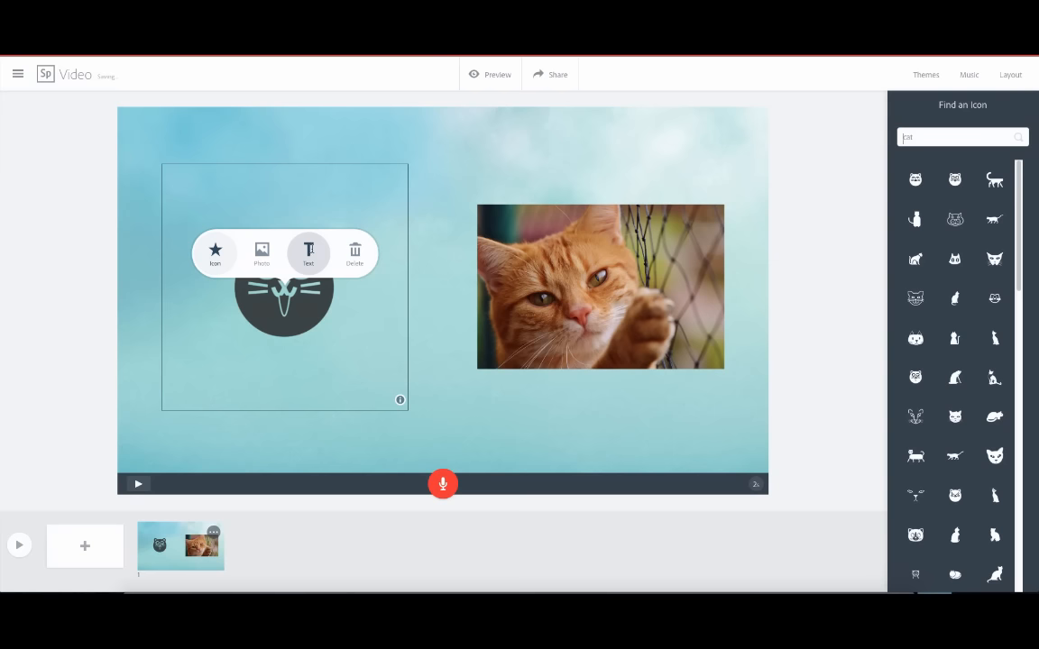
click(309, 251)
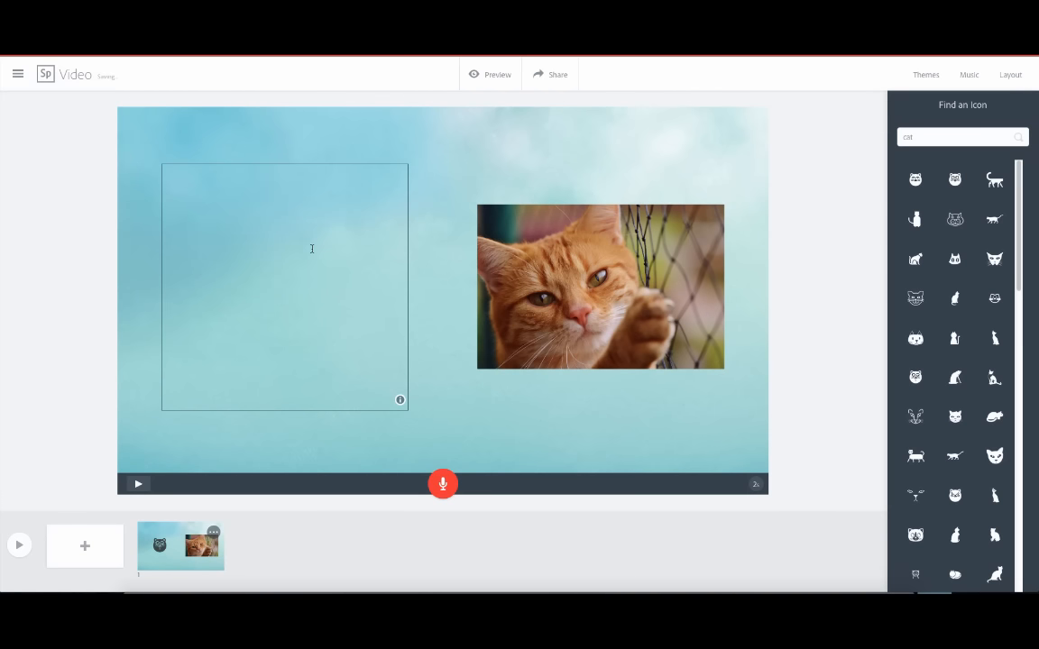
text(cat)
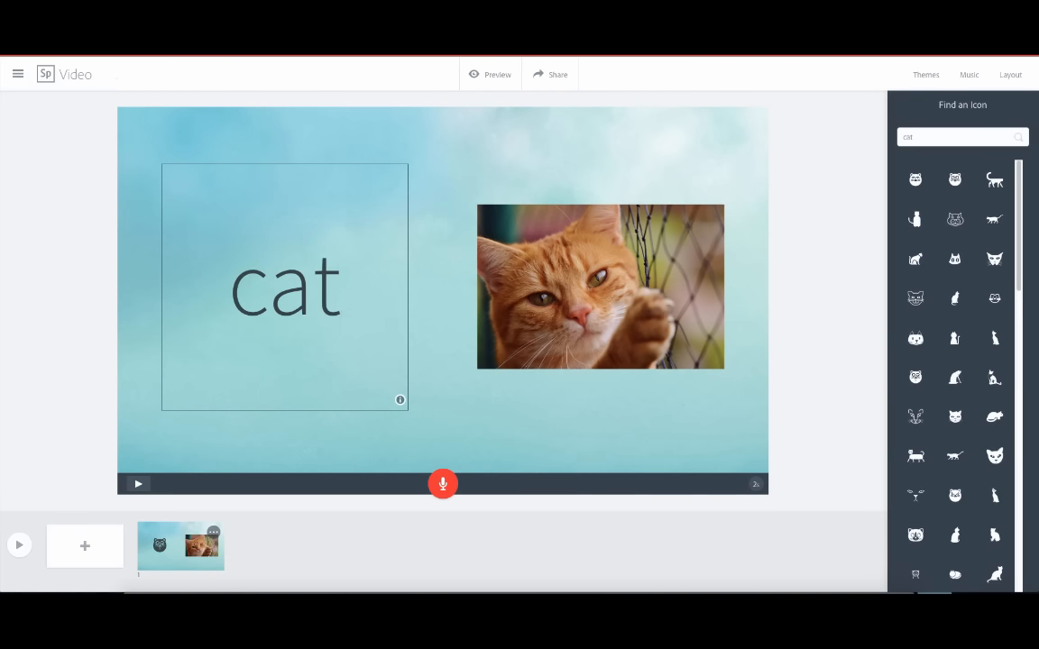
click(429, 314)
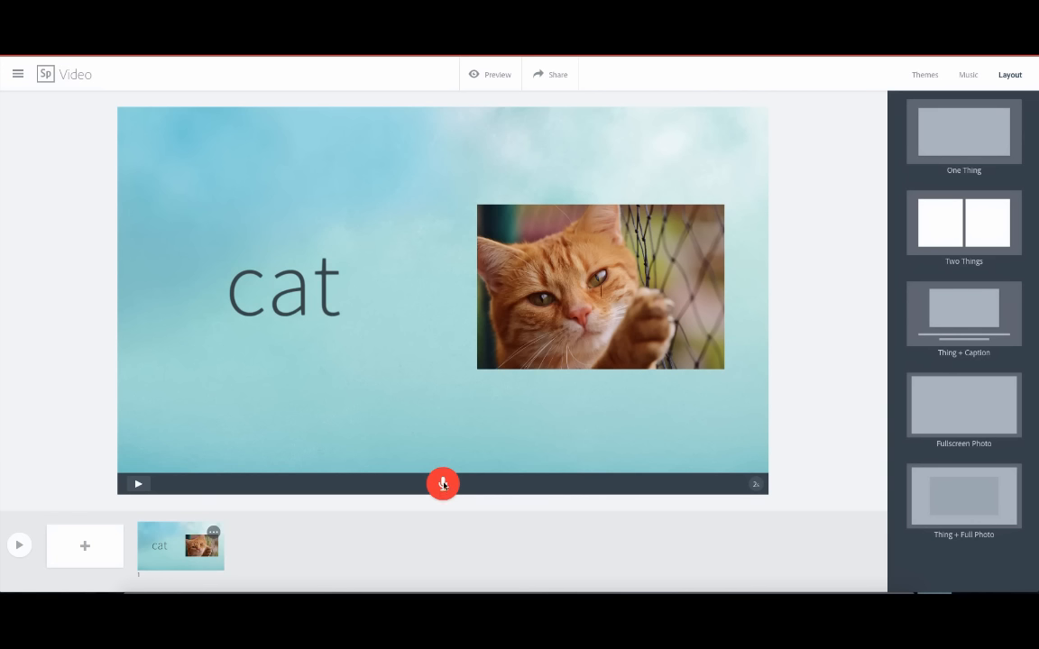
- Record a voice narration for the slide containing the cat text and photo
click(443, 485)
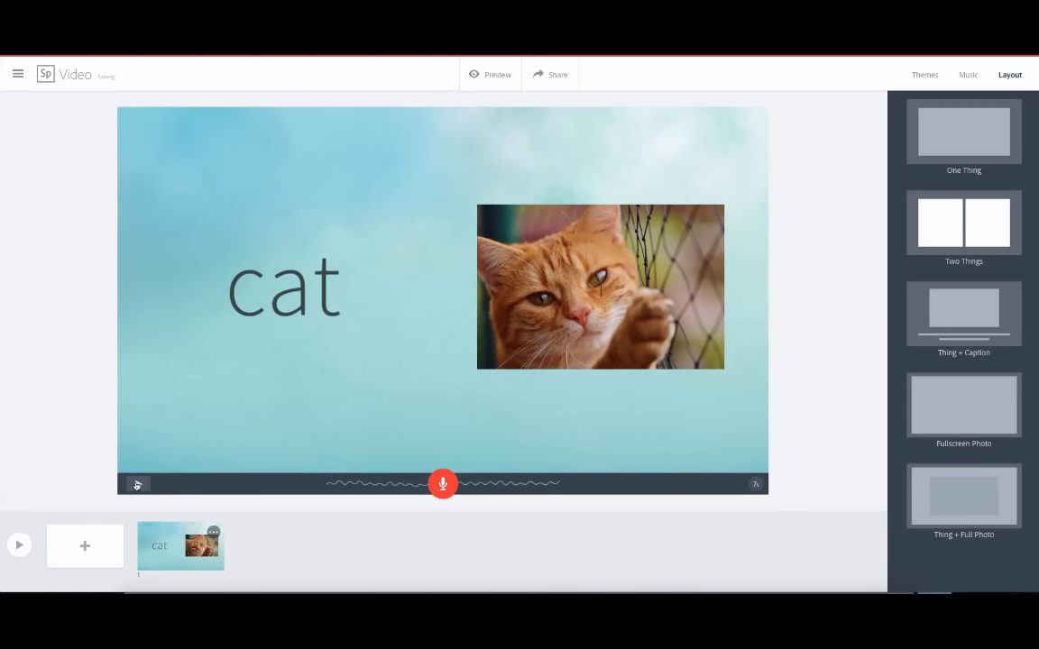
- Add a second slide with the One Thing layout and fill it with the text "c'est fini"
click(82, 546)
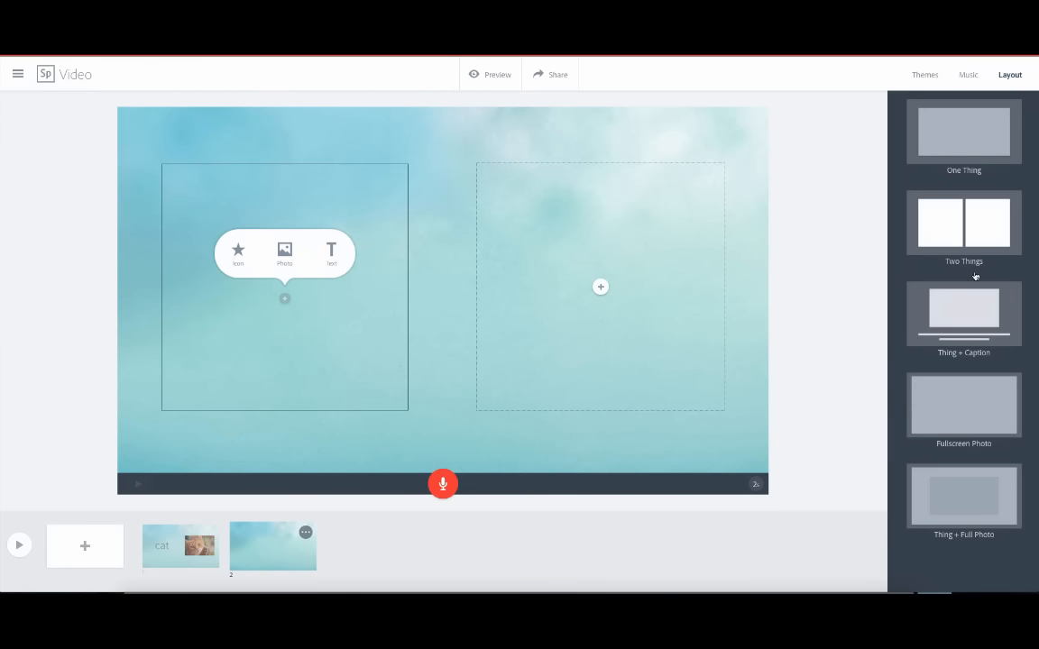
click(963, 153)
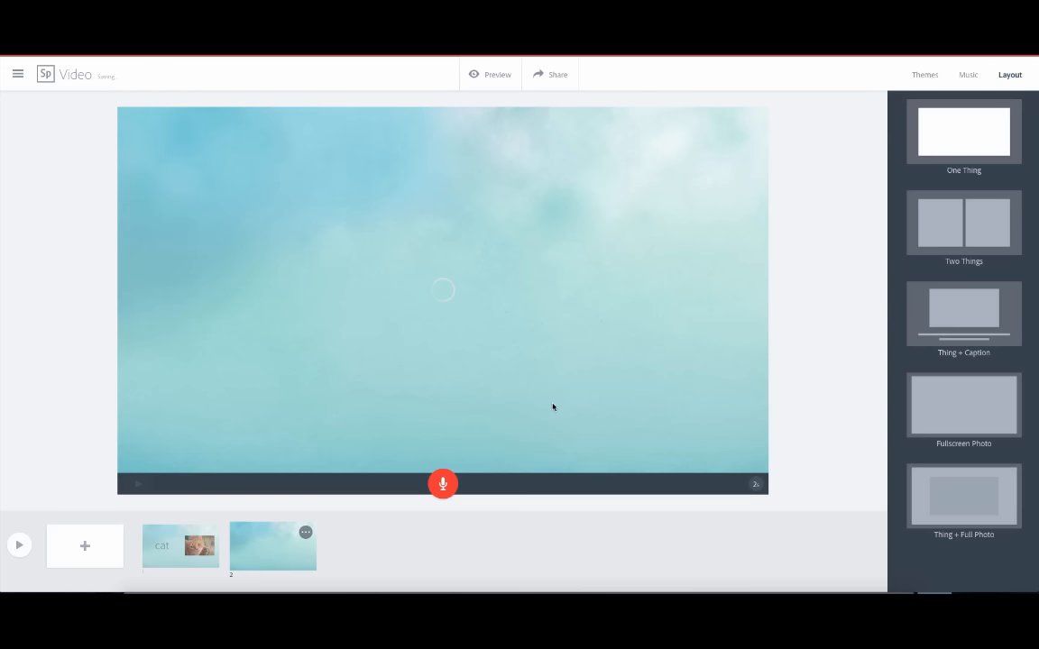
click(488, 254)
text(c)
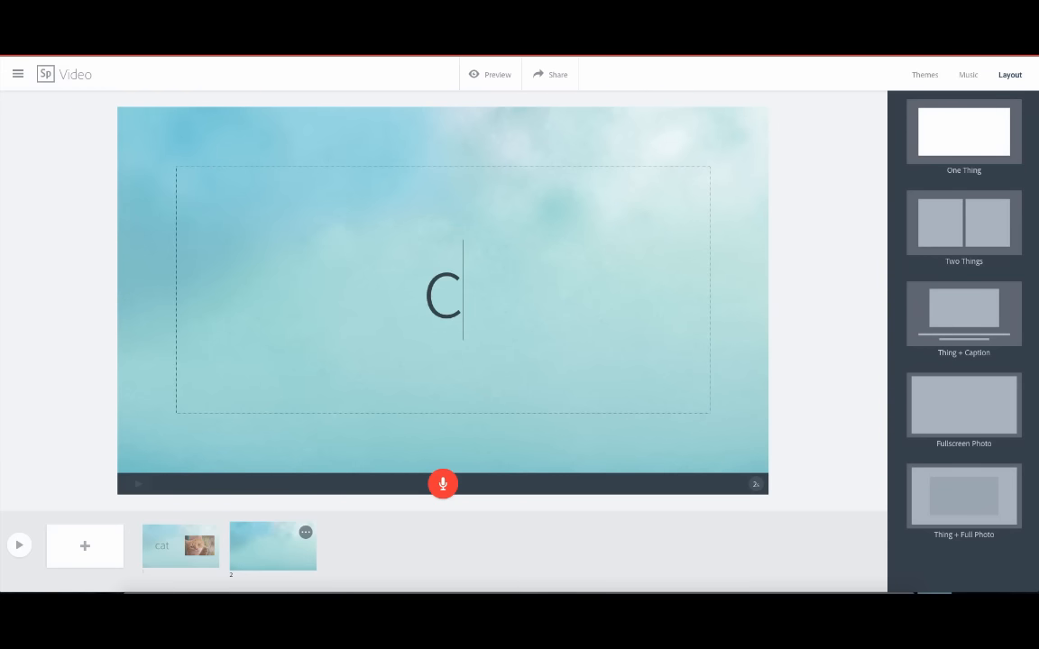
text('est fini)
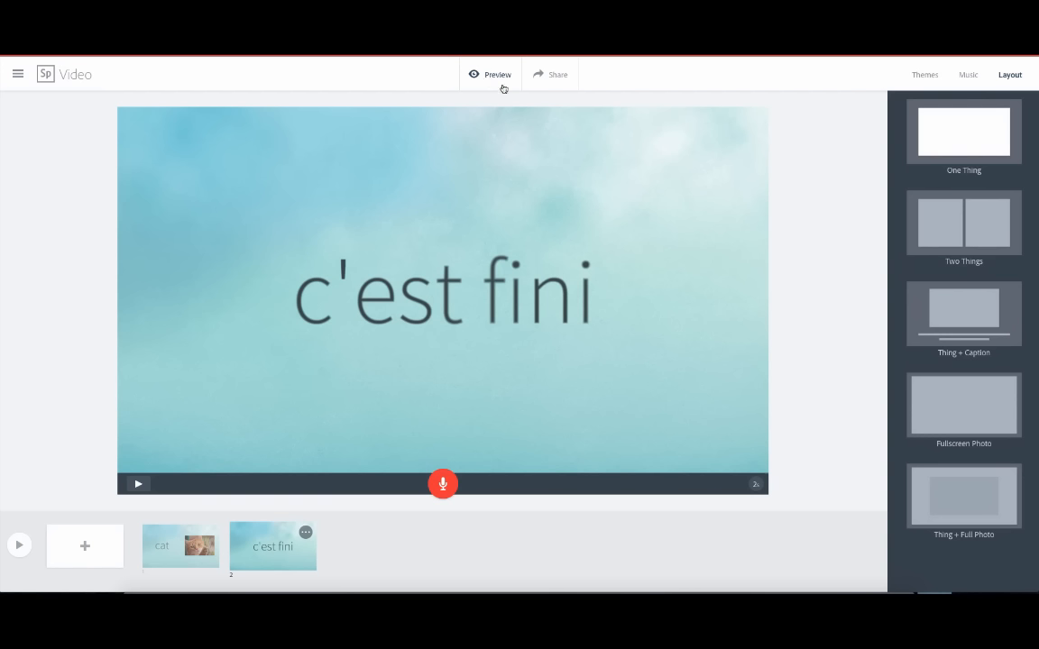
- Set the sharing options to the Education category with Adobe Spark community discovery off, and download the video
click(558, 75)
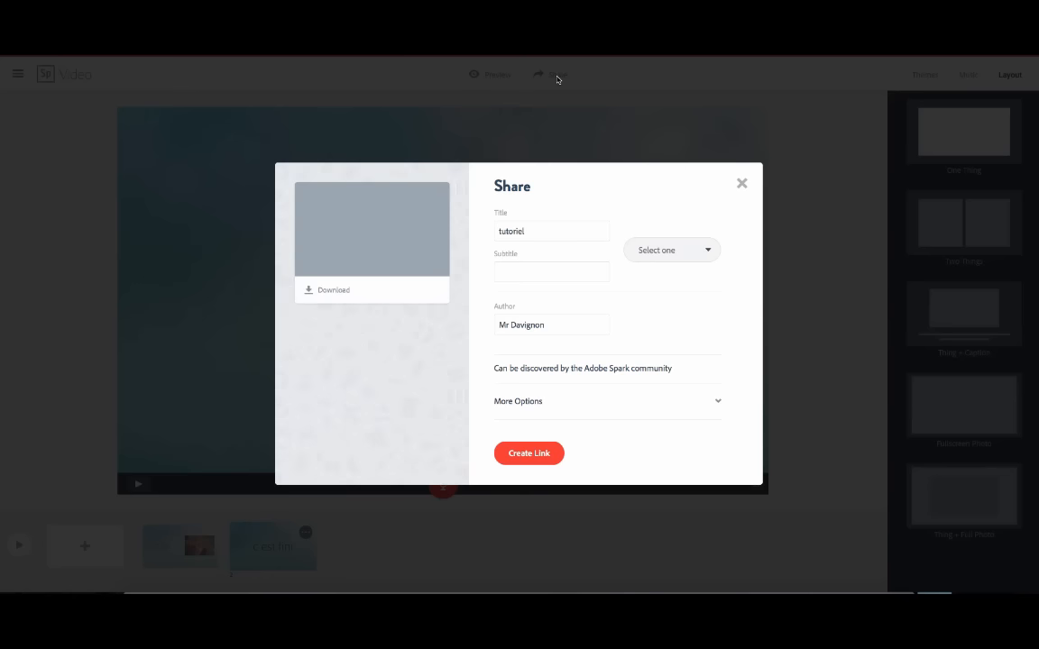
click(672, 251)
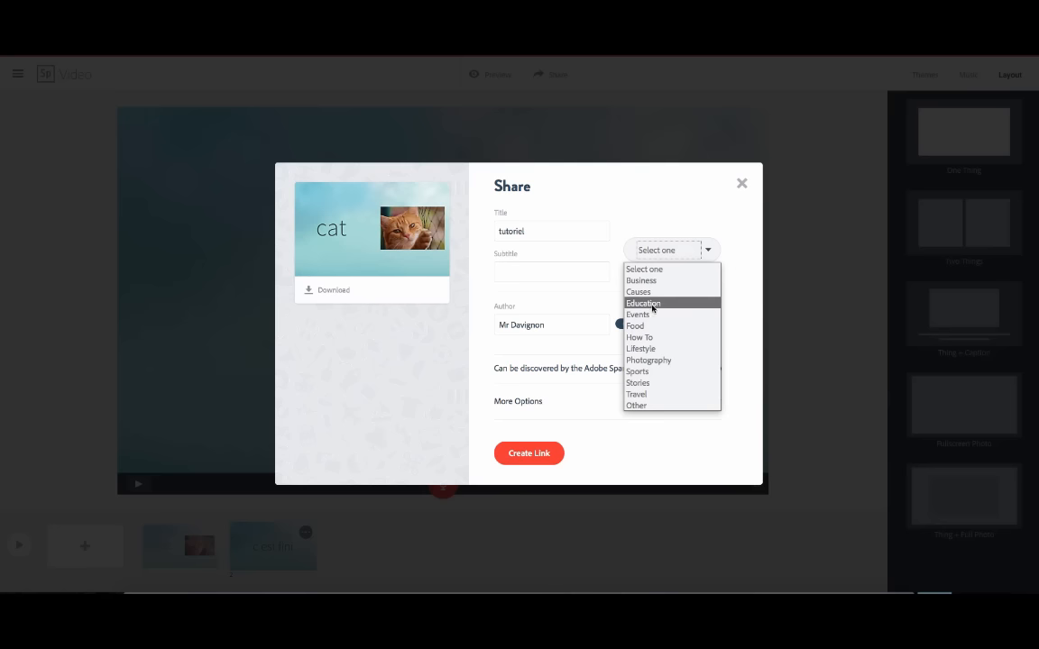
click(654, 308)
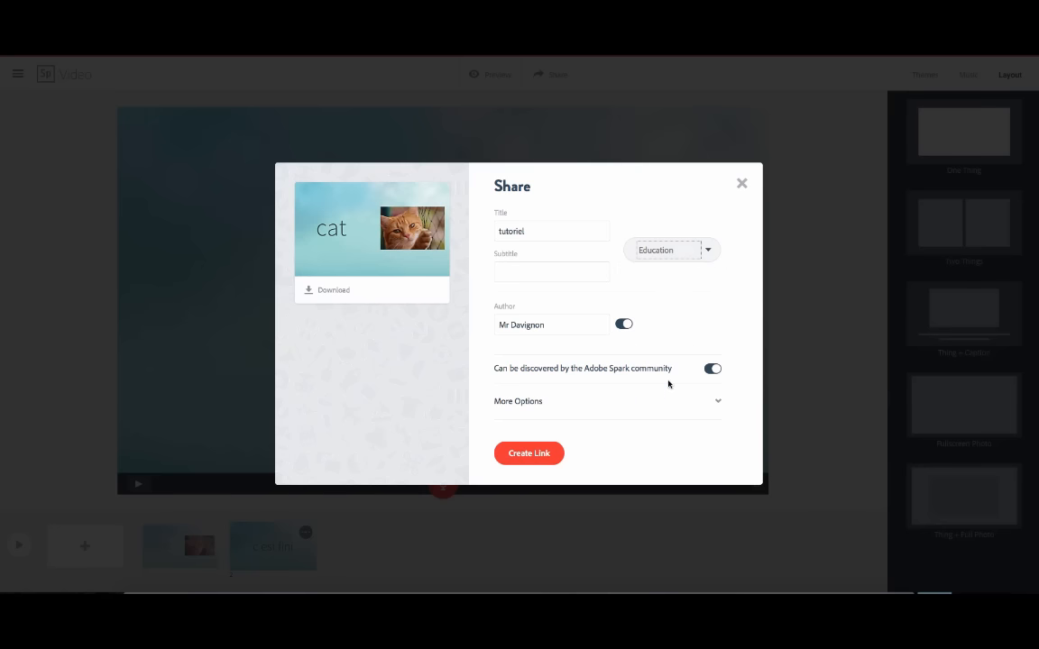
click(712, 370)
click(327, 292)
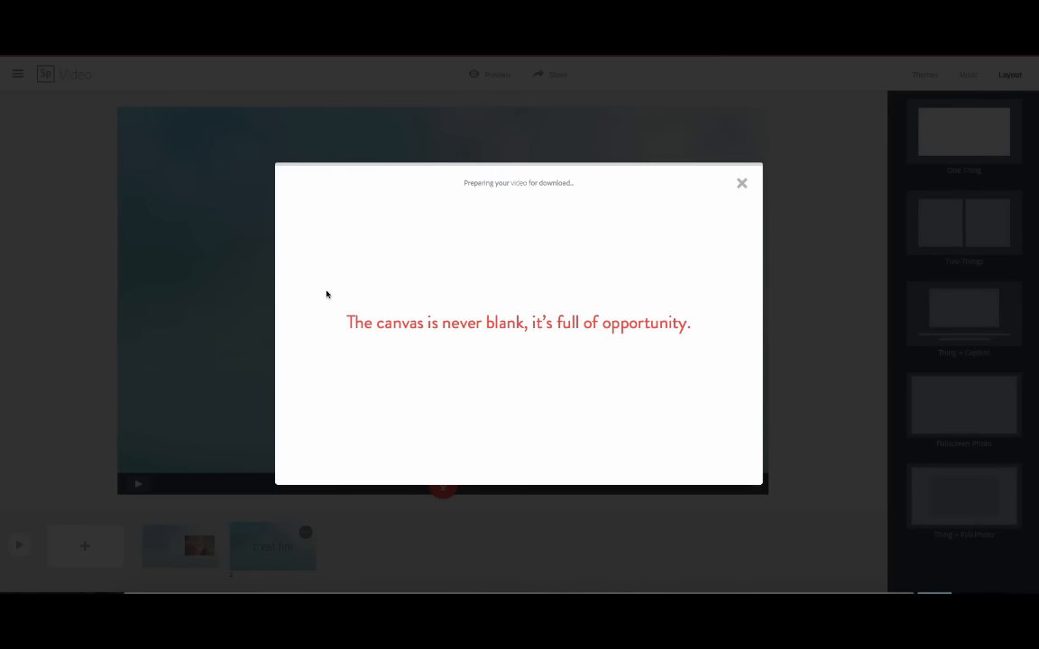